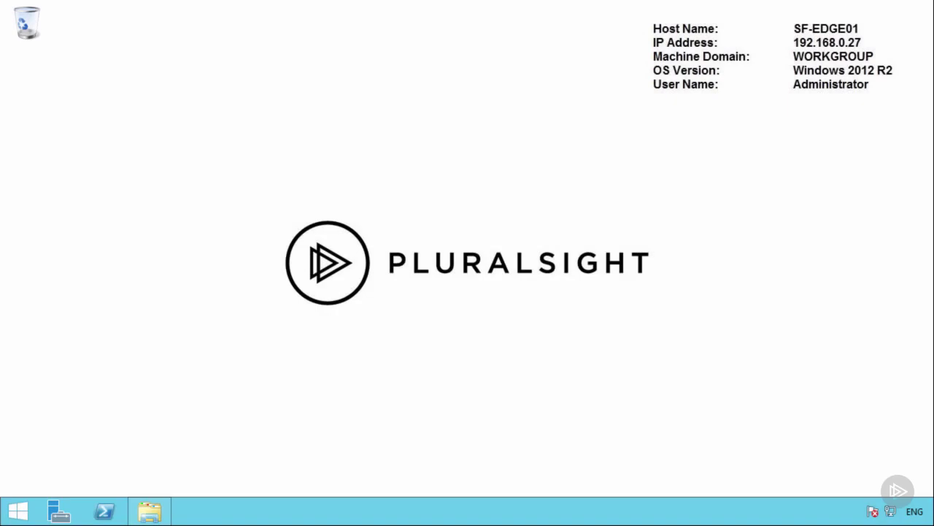
- Install the AD LDS feature on SF-EDGE01 by running Install-WindowsFeature ADLDS in PowerShell
{"action": "right_click", "coordinate": [111, 514]}
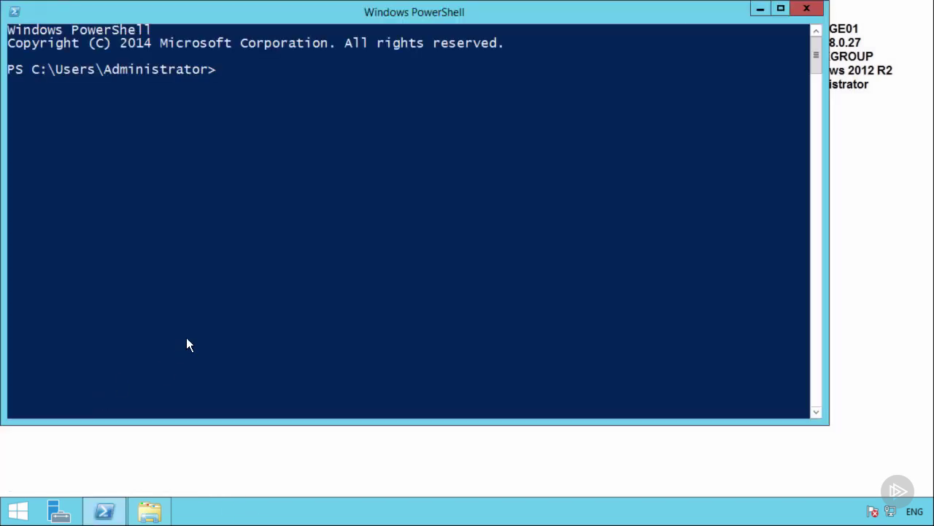
{"action": "type", "text": "Install-WindowsFeature ADLDS"}
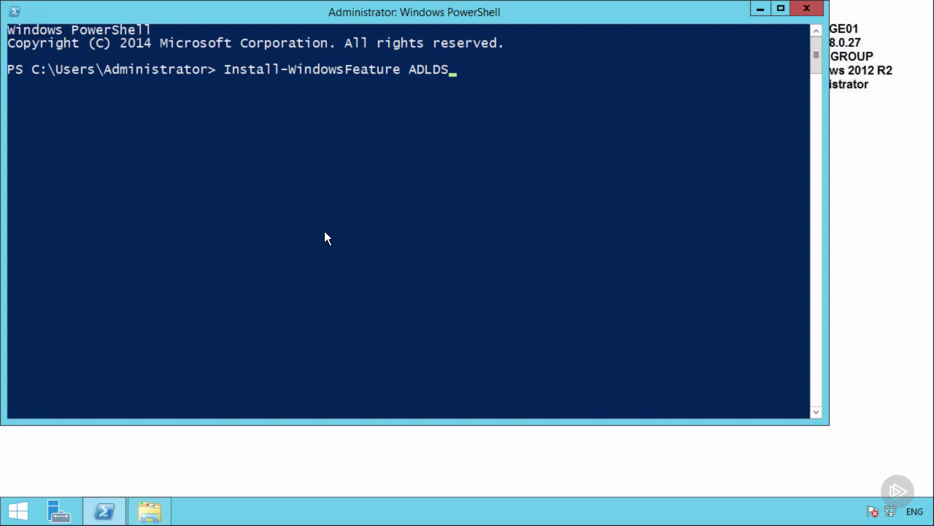
{"action": "key", "text": "Return"}
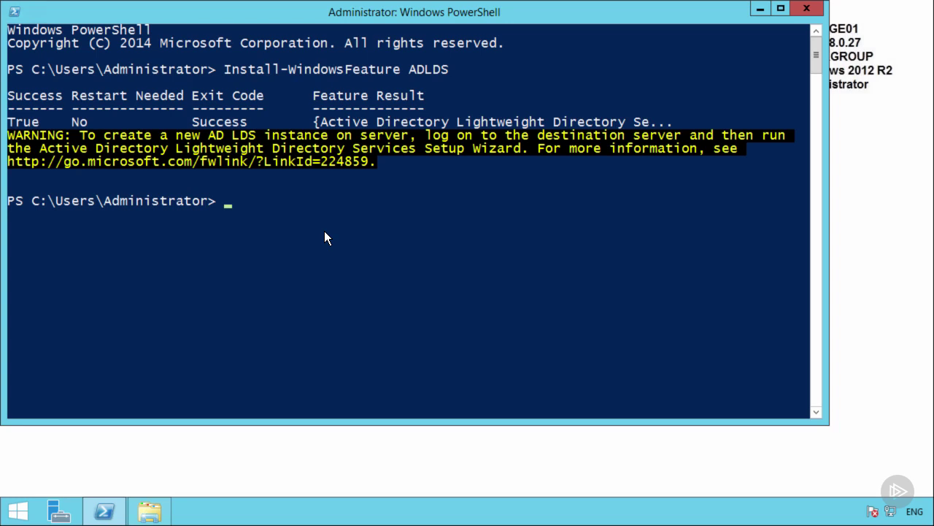
- Close PowerShell and browse to C:\Admin\EX2016CU1 to locate the Exchange Setup file
{"action": "left_click", "coordinate": [806, 8]}
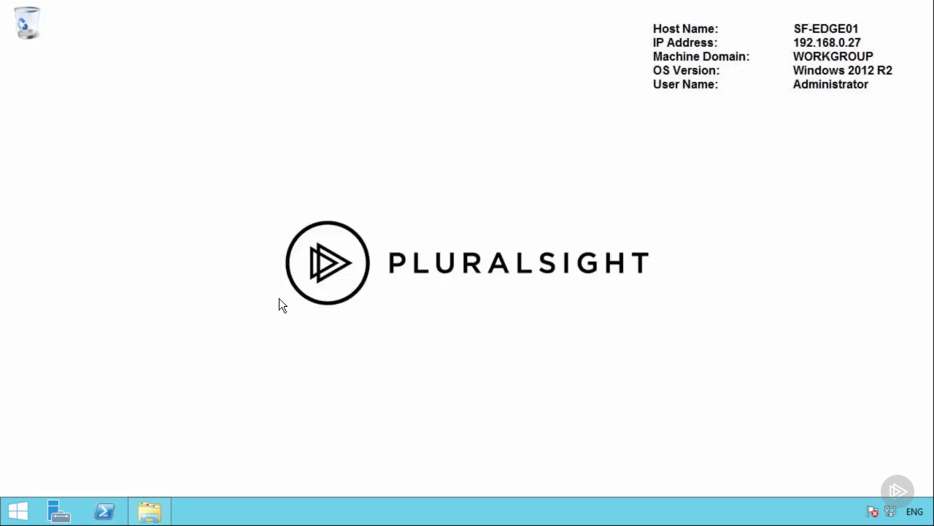
{"action": "left_click", "coordinate": [149, 511]}
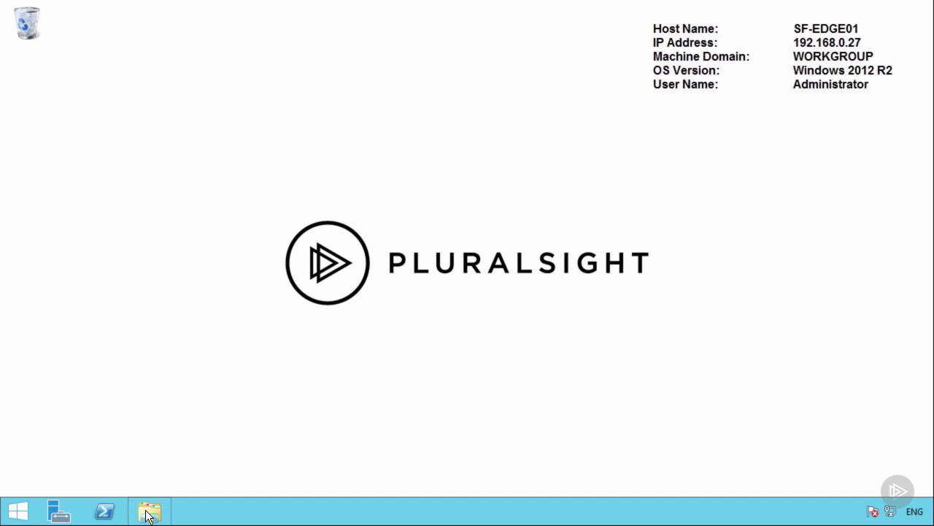
{"action": "double_click", "coordinate": [401, 284]}
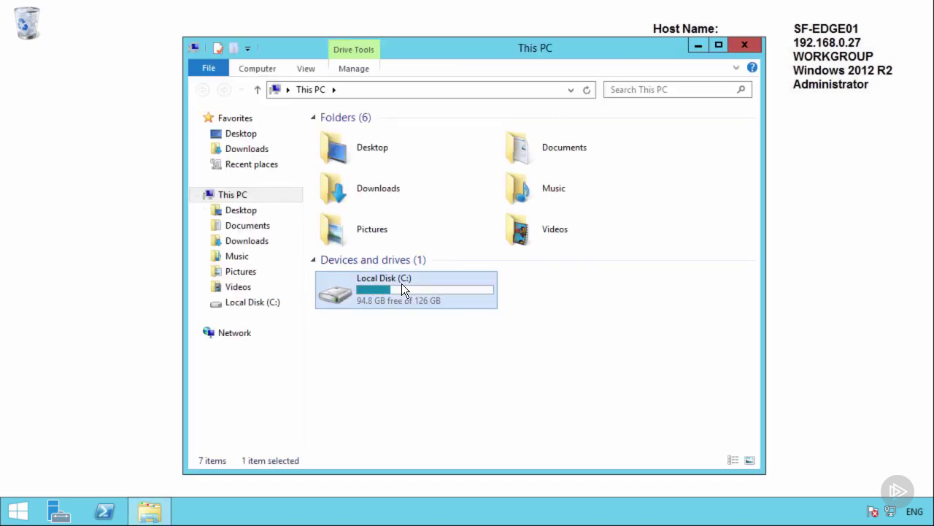
{"action": "double_click", "coordinate": [364, 134]}
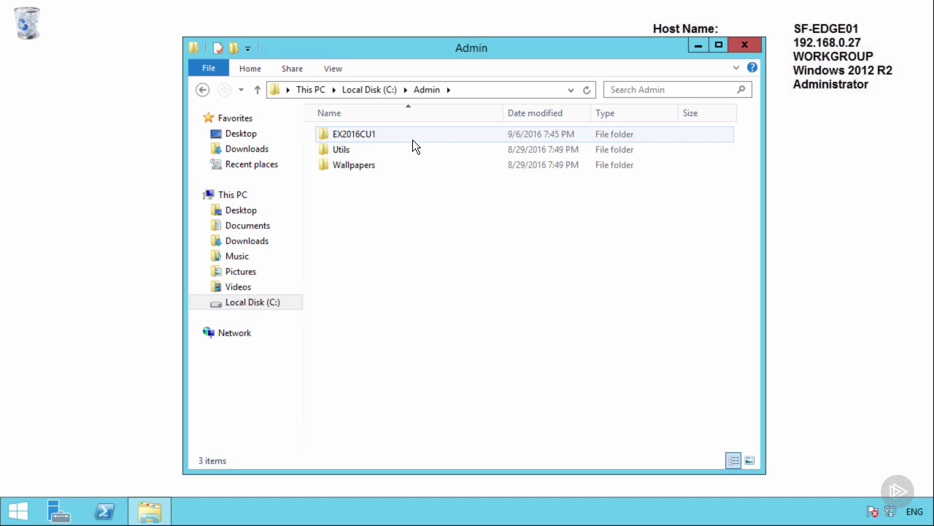
{"action": "double_click", "coordinate": [362, 133]}
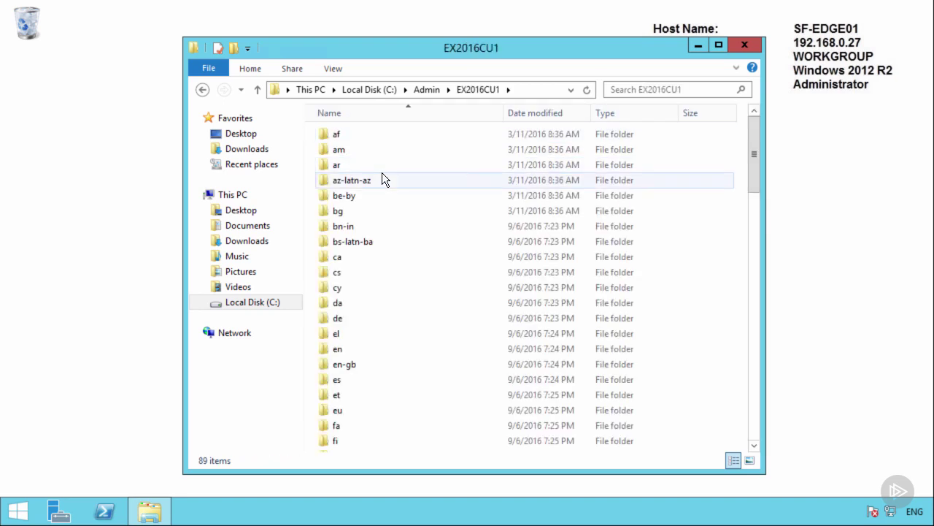
{"action": "left_click_drag", "start_coordinate": [757, 127], "coordinate": [766, 386]}
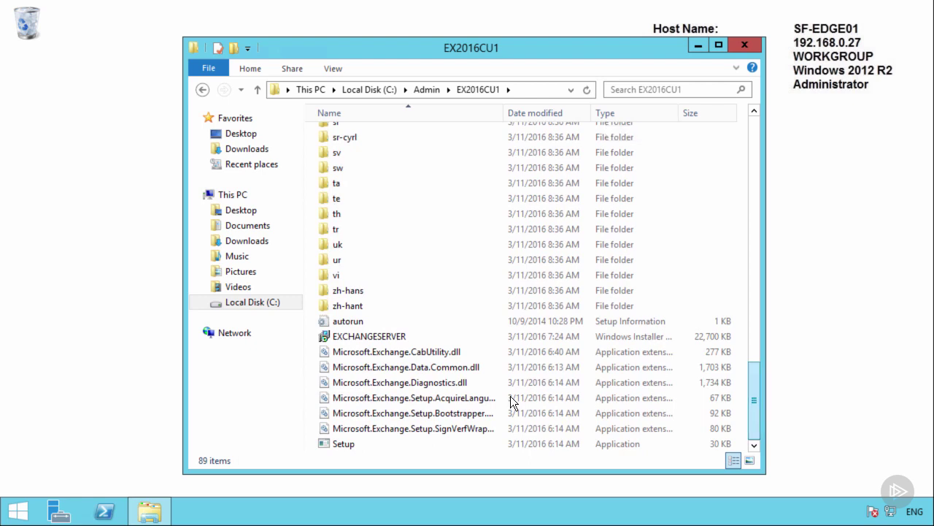
{"action": "left_click", "coordinate": [36, 503]}
- Launch Command Prompt as administrator from a cmd search
{"action": "type", "text": "cmd"}
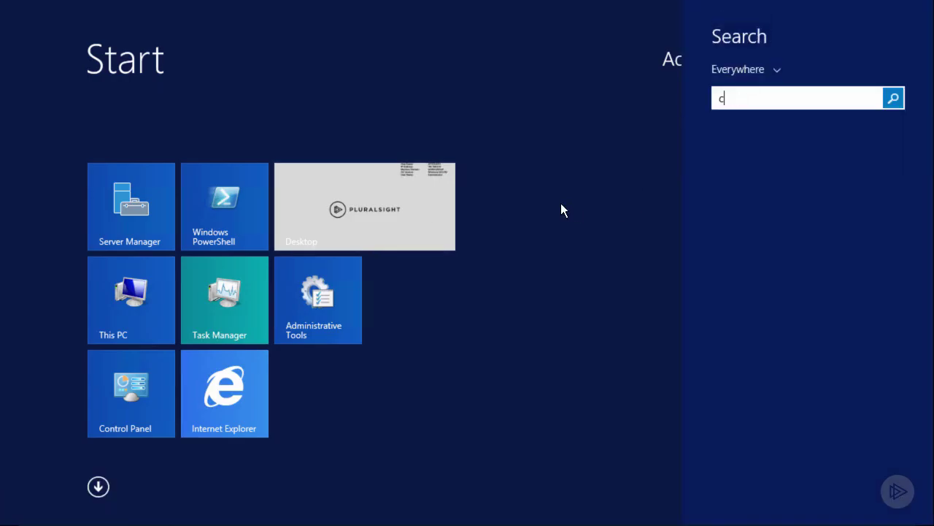
{"action": "right_click", "coordinate": [800, 146]}
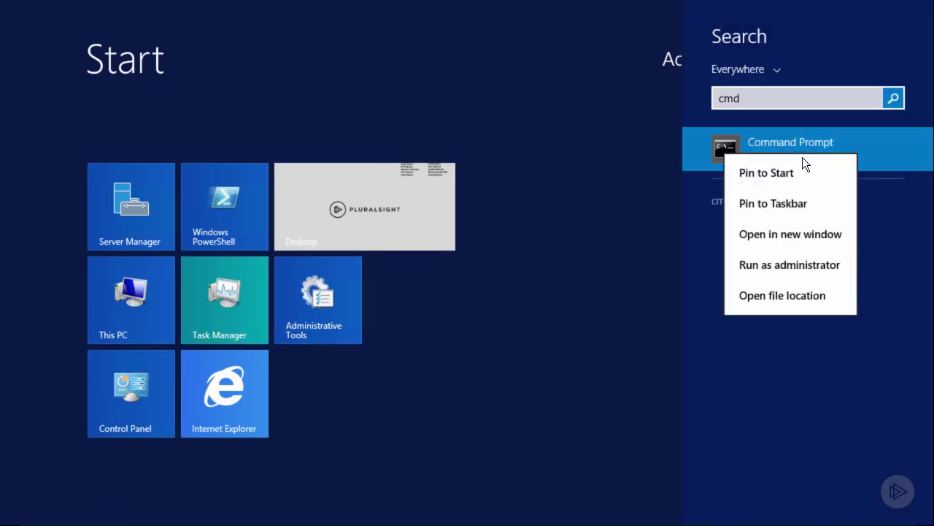
{"action": "left_click", "coordinate": [779, 264]}
- From C:\Admin\EX2016CU1, run setup.exe /m:install /r:e /iacceptexchangeserverlicenseterms for the Edge Transport role
{"action": "type", "text": "cd \\"}
{"action": "key", "text": "Return"}
{"action": "key", "text": "Return"}
{"action": "type", "text": "cd Admin"}
{"action": "key", "text": "Return"}
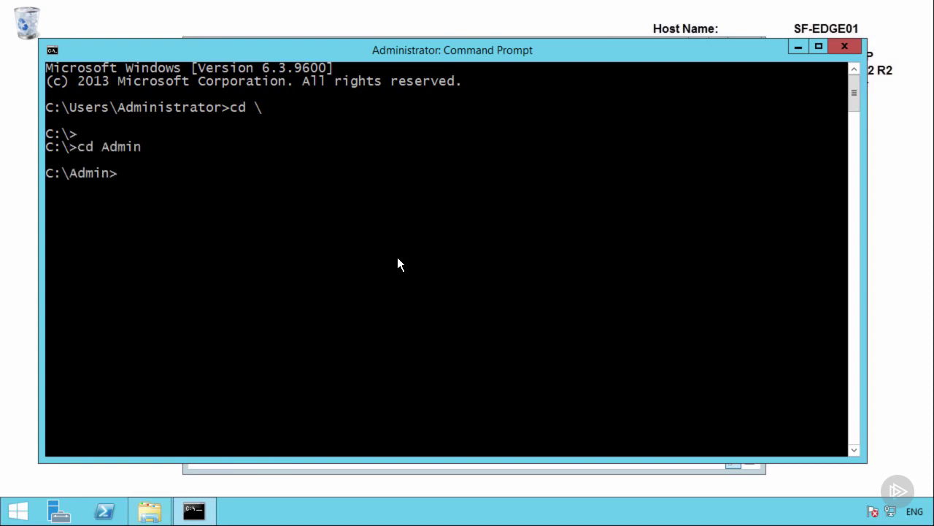
{"action": "type", "text": "cd EX2016CU1"}
{"action": "key", "text": "Return"}
{"action": "type", "text": "setup"}
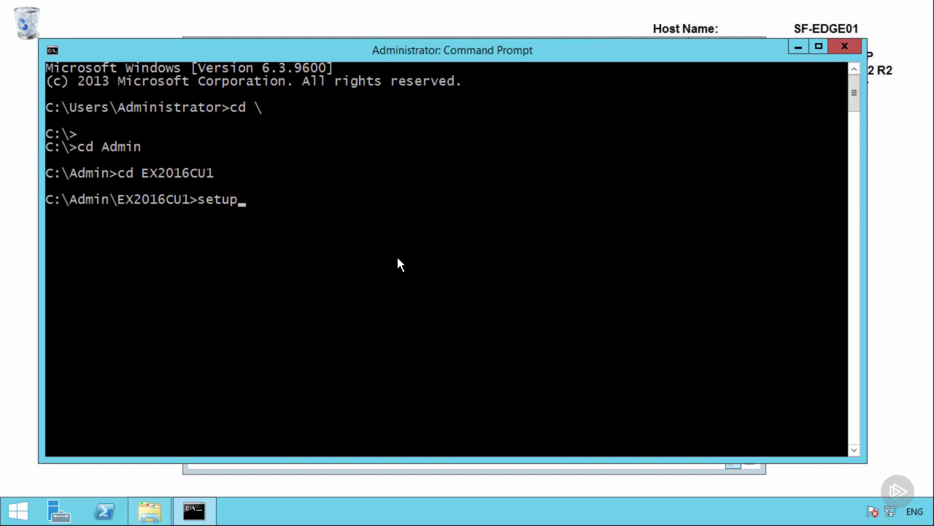
{"action": "type", "text": ".exe /m:install /r:e"}
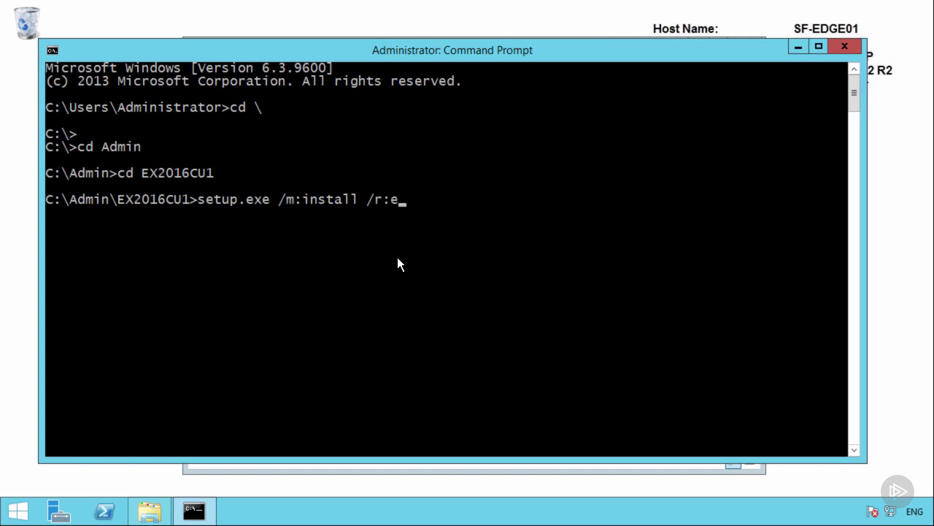
{"action": "type", "text": " /iacceptex"}
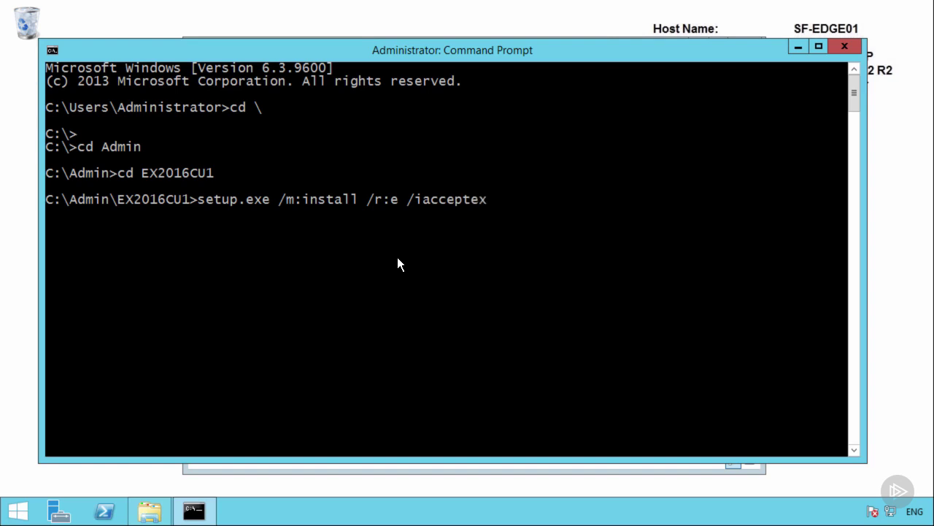
{"action": "type", "text": "changeserverlicen"}
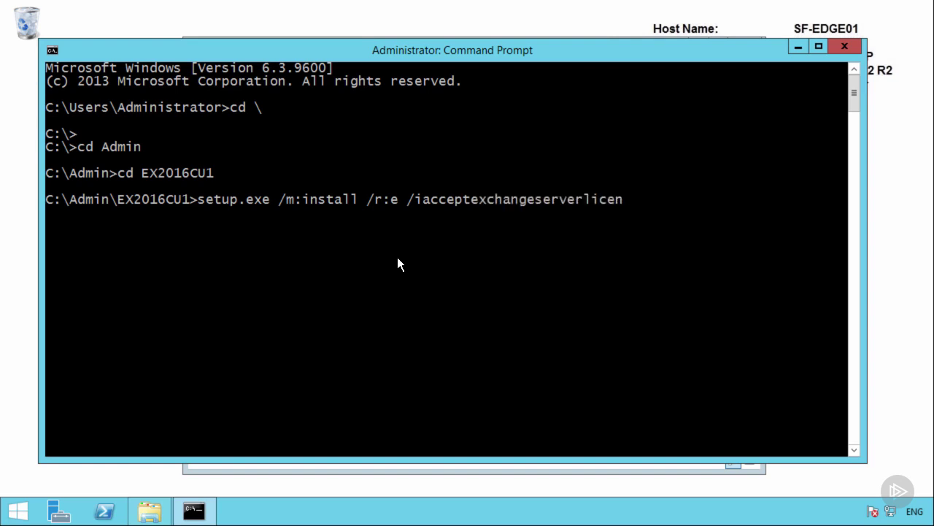
{"action": "type", "text": "seterms"}
{"action": "key", "text": "Return"}
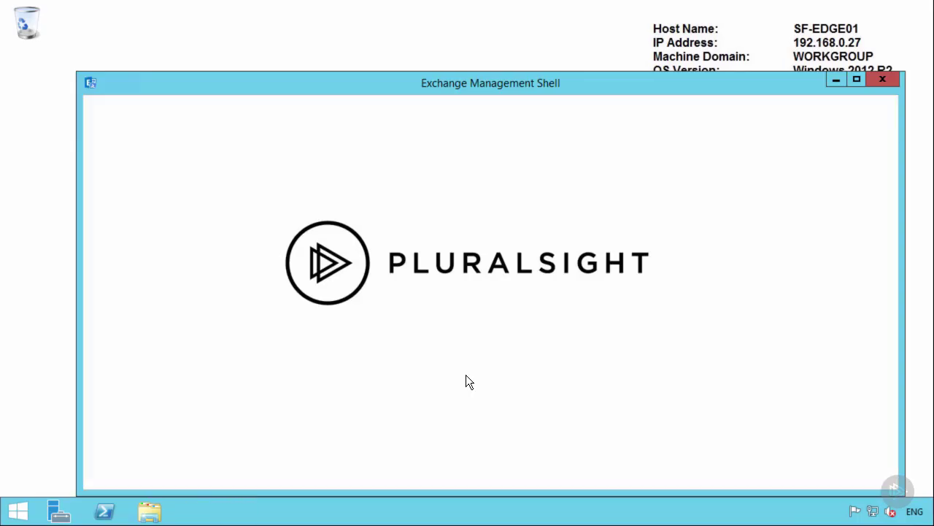
- List the existing accepted domains with Get-AcceptedDomain
{"action": "left_click_drag", "start_coordinate": [468, 83], "coordinate": [458, 59]}
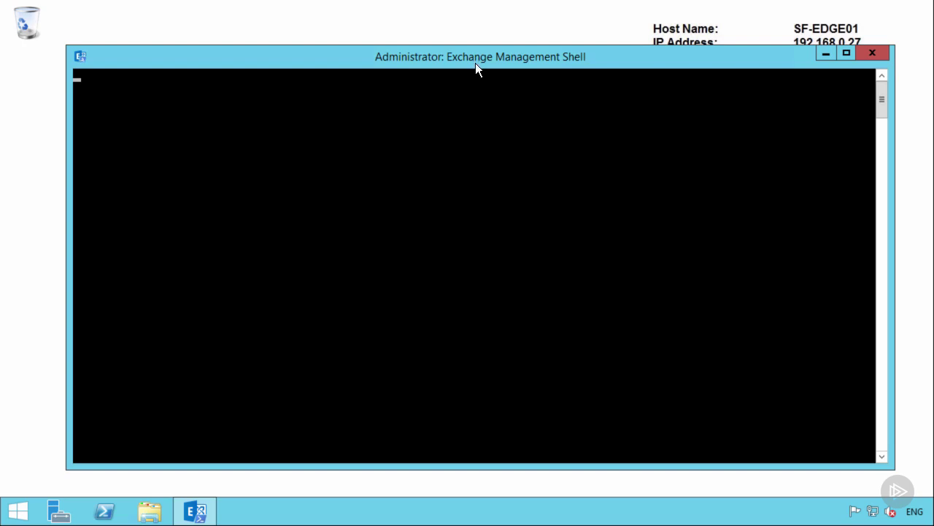
{"action": "key", "text": "Return"}
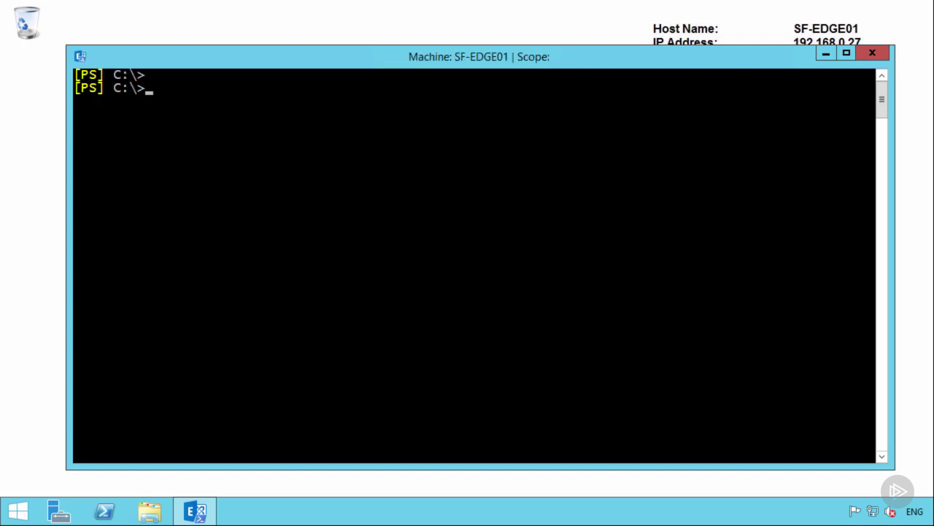
{"action": "type", "text": "get-accep"}
{"action": "key", "text": "Tab"}
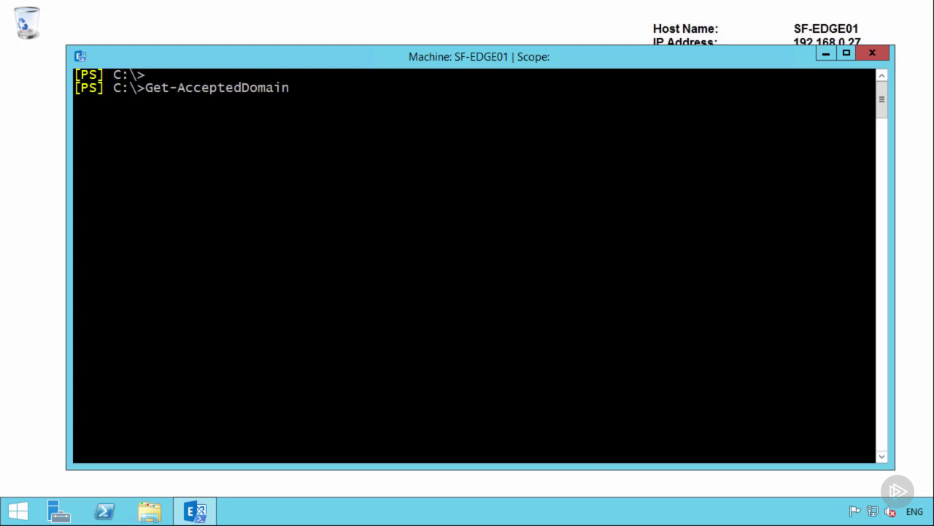
{"action": "key", "text": "Return"}
- Clear the screen and run New-EdgeSubscription -FileName C:\Admin\Edge.xml, confirming with y
{"action": "type", "text": "cls"}
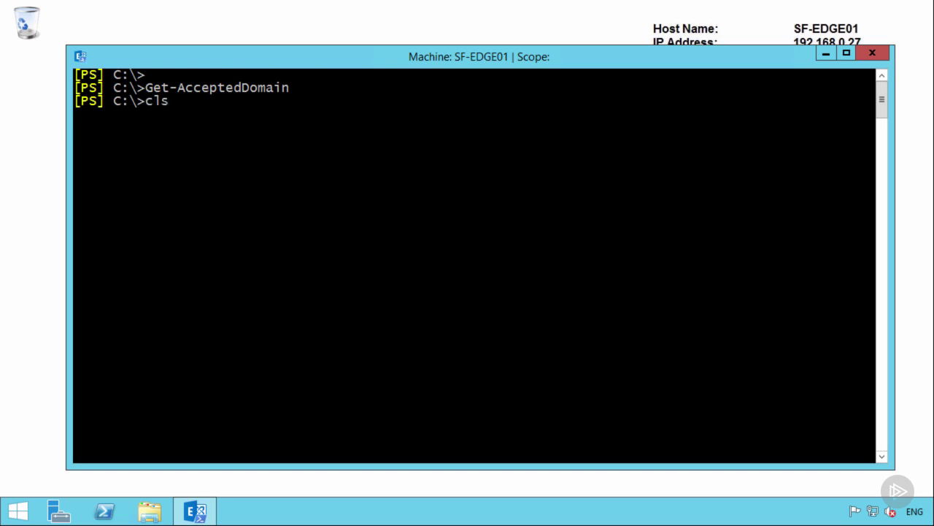
{"action": "key", "text": "Return"}
{"action": "key", "text": "Return"}
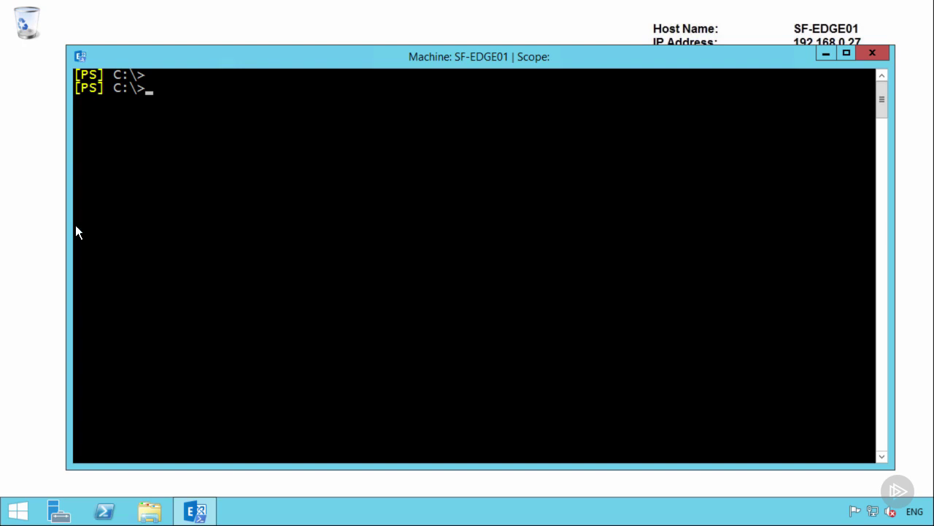
{"action": "right_click", "coordinate": [290, 167]}
{"action": "left_click", "coordinate": [314, 199]}
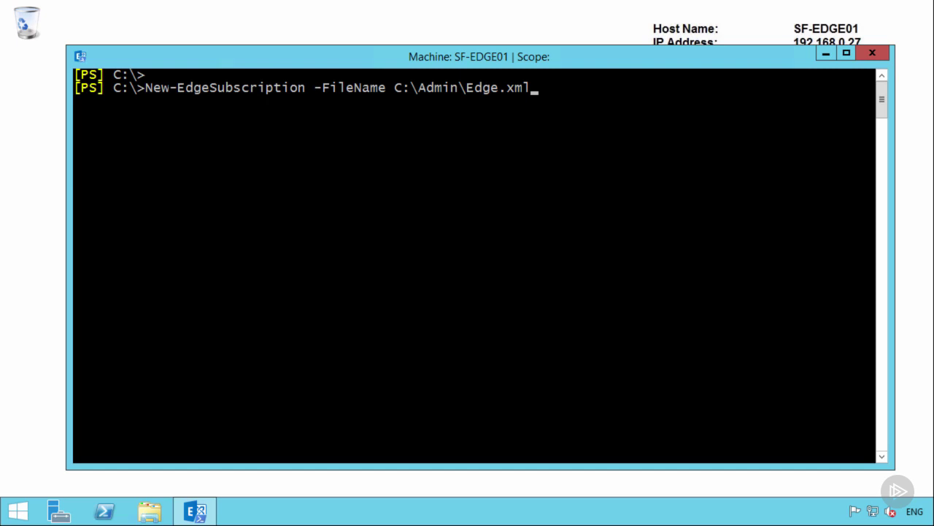
{"action": "key", "text": "Return"}
{"action": "type", "text": "y"}
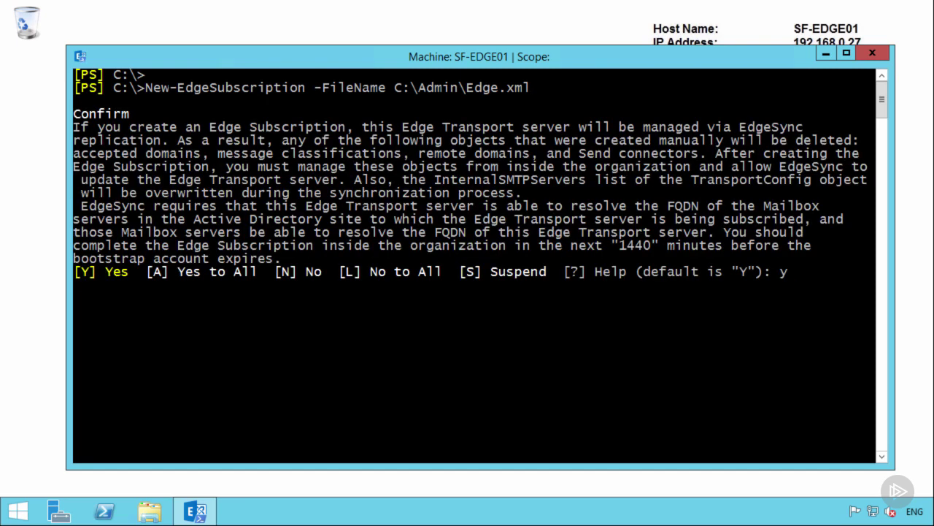
{"action": "key", "text": "Return"}
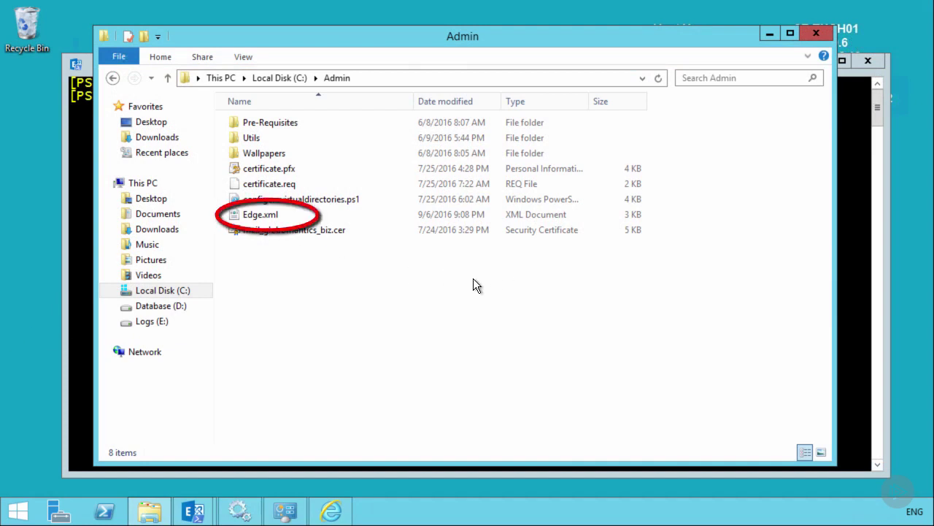
- Close the Admin folder window after confirming Edge.xml is there
{"action": "left_click", "coordinate": [825, 36]}
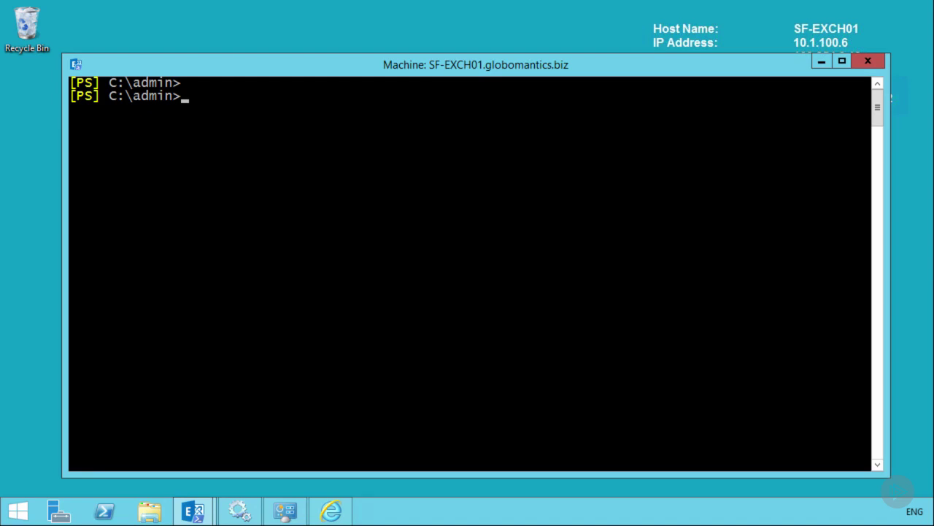
- Import Edge.xml as the SF-EDGE01 subscription for site SanFrancisco, then verify SF-EDGE01 resolves to 192.168.0.27
{"action": "right_click", "coordinate": [304, 279]}
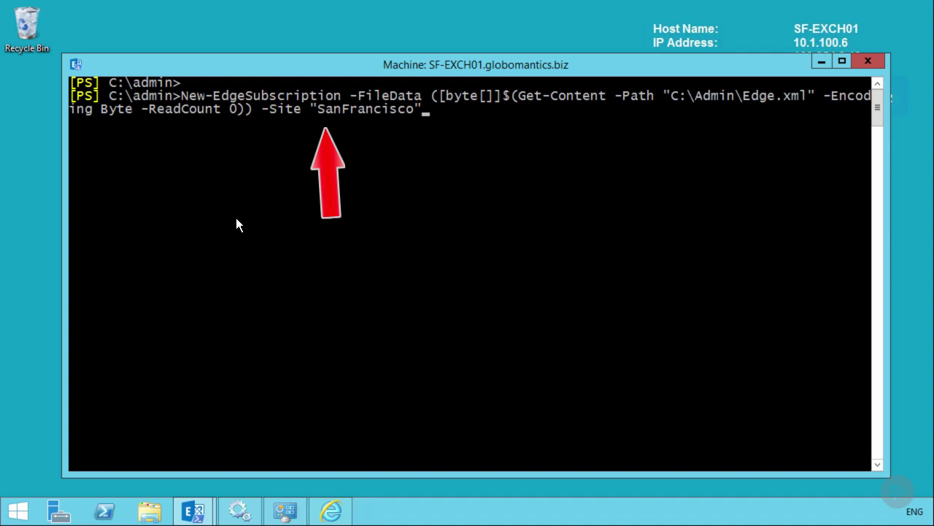
{"action": "key", "text": "Return"}
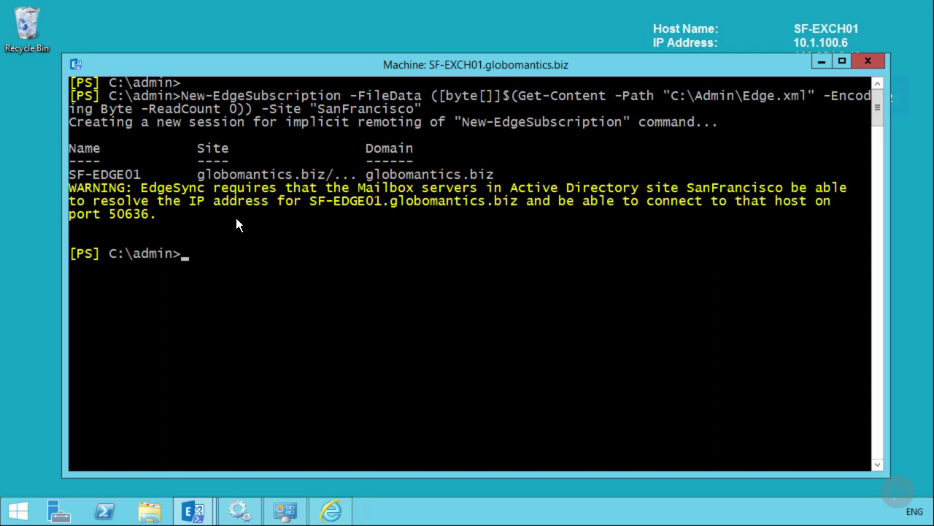
{"action": "type", "text": "resolve-dns"}
{"action": "key", "text": "Tab"}
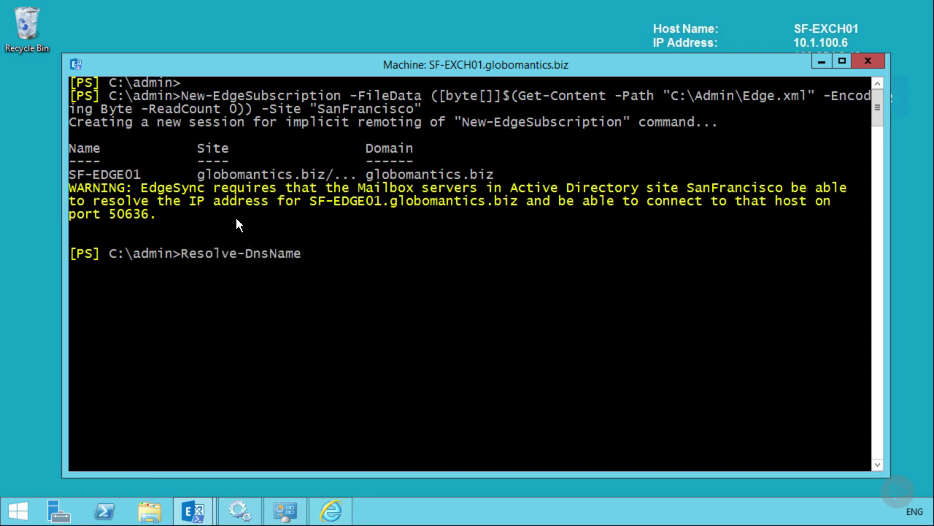
{"action": "type", "text": "SF-EDGE01"}
{"action": "key", "text": "Return"}
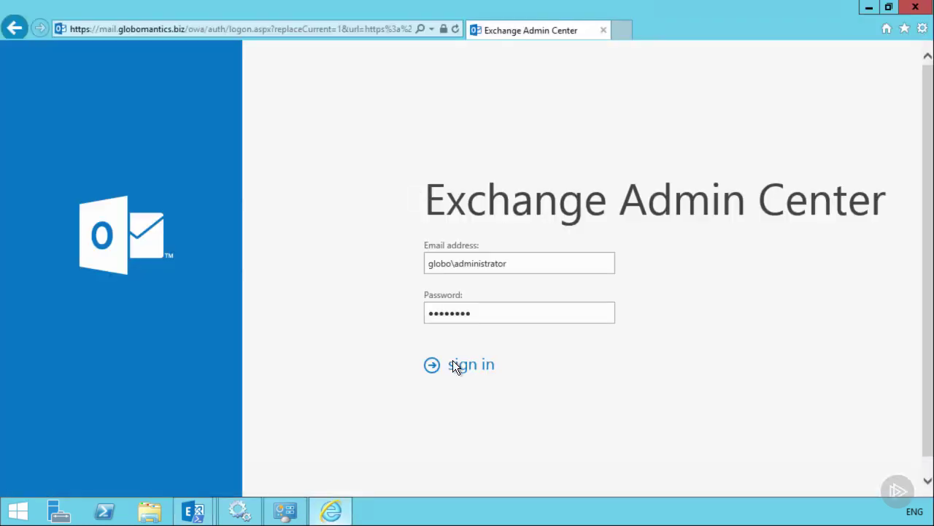
- Sign in to EAC and delete the Outbound Internet Email send connector
{"action": "left_click", "coordinate": [442, 361]}
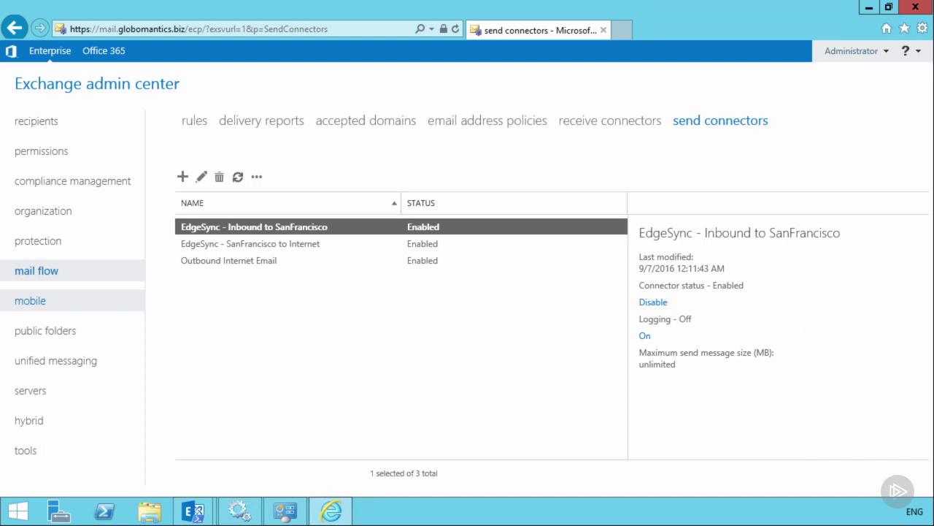
{"action": "left_click", "coordinate": [238, 261]}
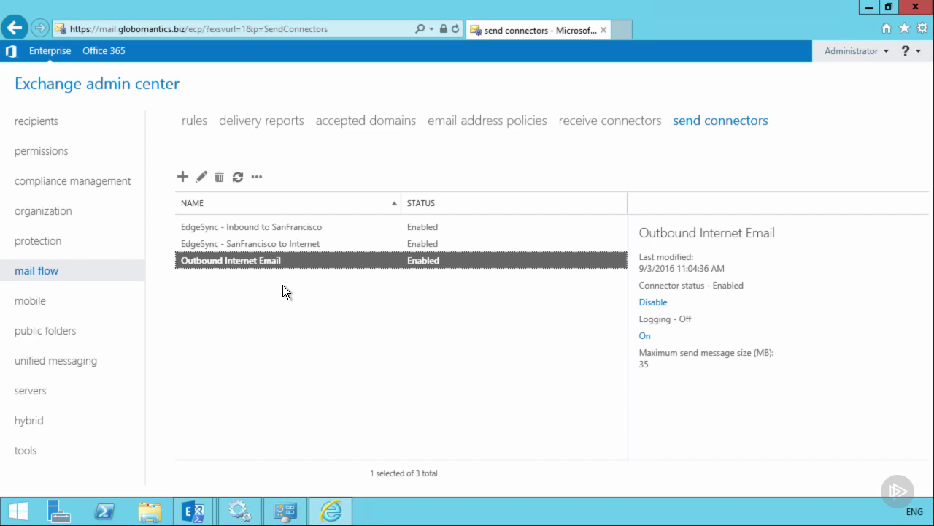
{"action": "left_click", "coordinate": [221, 187]}
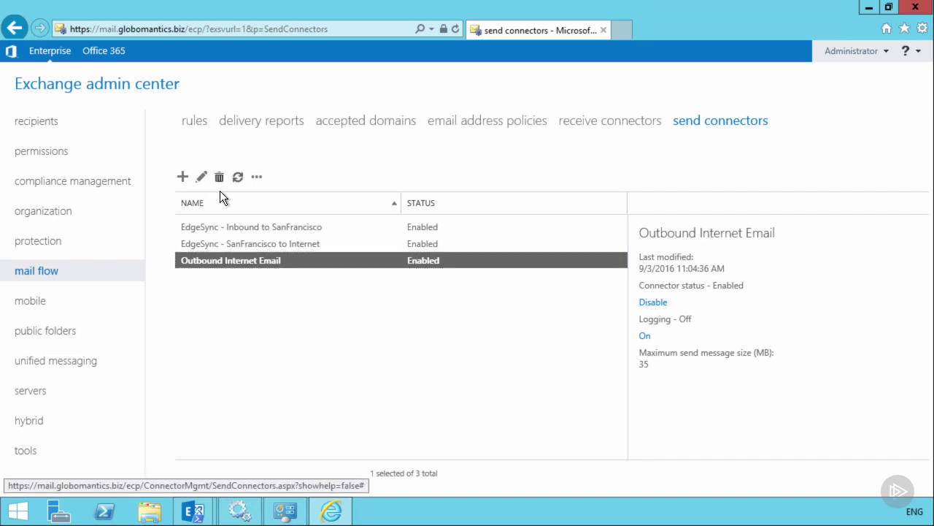
{"action": "left_click", "coordinate": [476, 338]}
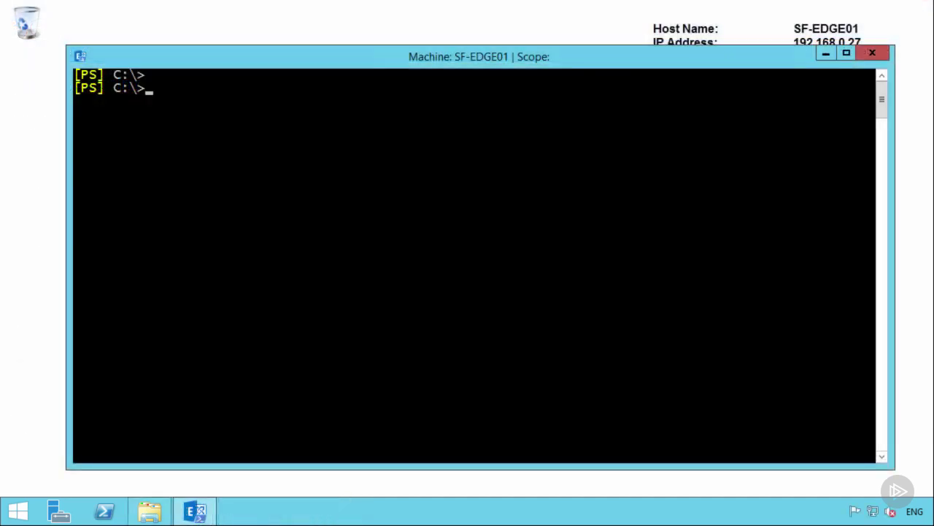
- Run Get-AcceptedDomain and Get-SendConnector on SF-EDGE01 to see the synced domains and EdgeSync connectors
{"action": "type", "text": "get-accept"}
{"action": "key", "text": "Tab"}
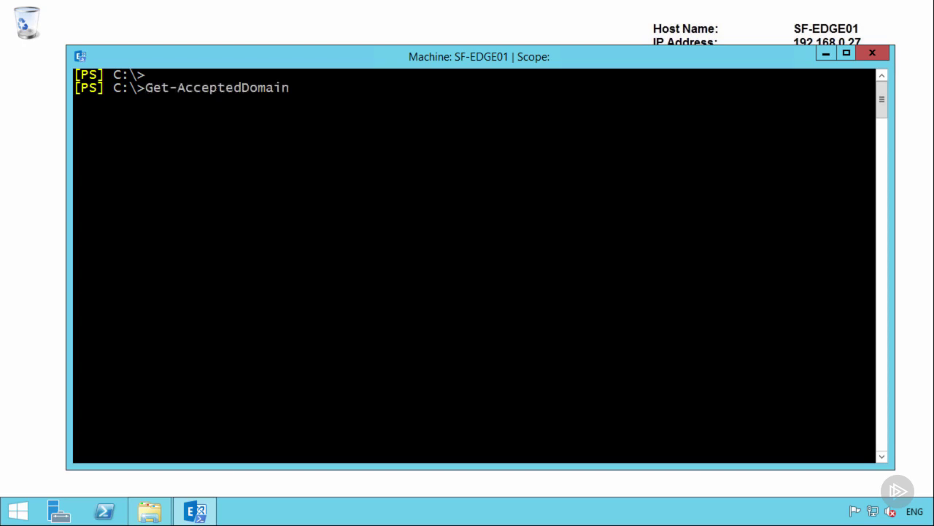
{"action": "key", "text": "Return"}
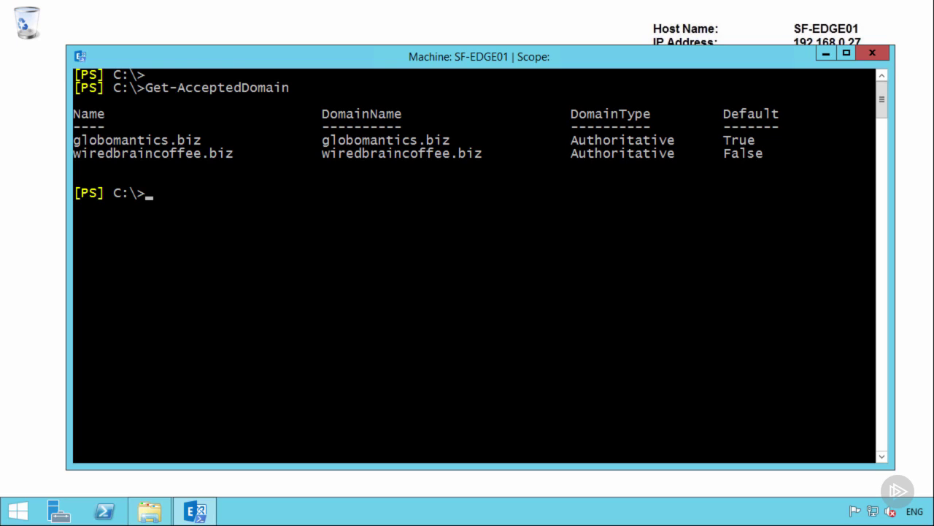
{"action": "type", "text": "get-sen"}
{"action": "key", "text": "Tab"}
{"action": "key", "text": "Return"}
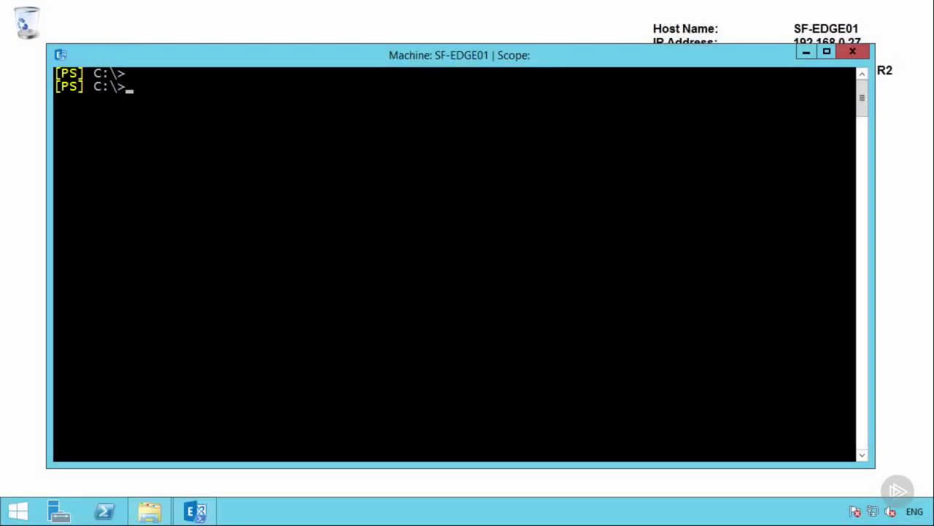
- Paste the CEO's New-AddressRewriteEntry command, then address a new email to the Gmail test account
{"action": "right_click", "coordinate": [285, 160]}
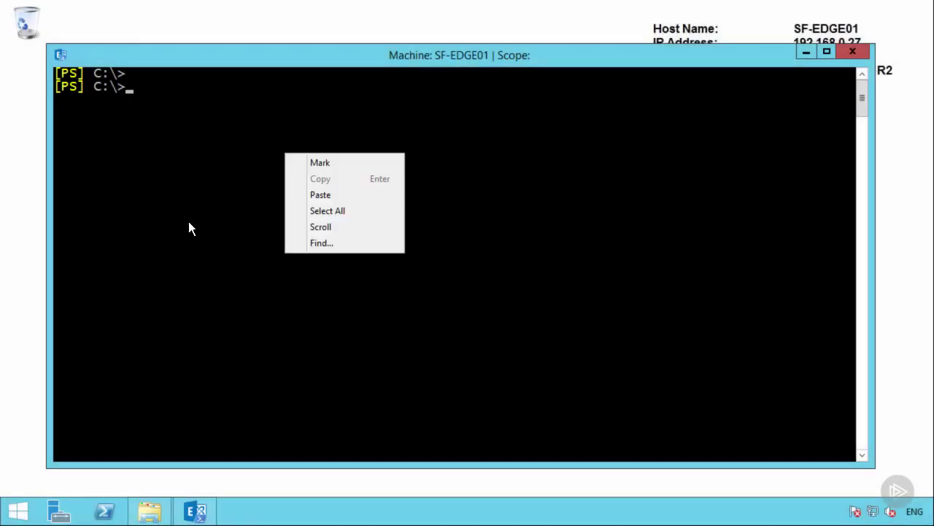
{"action": "left_click", "coordinate": [330, 201]}
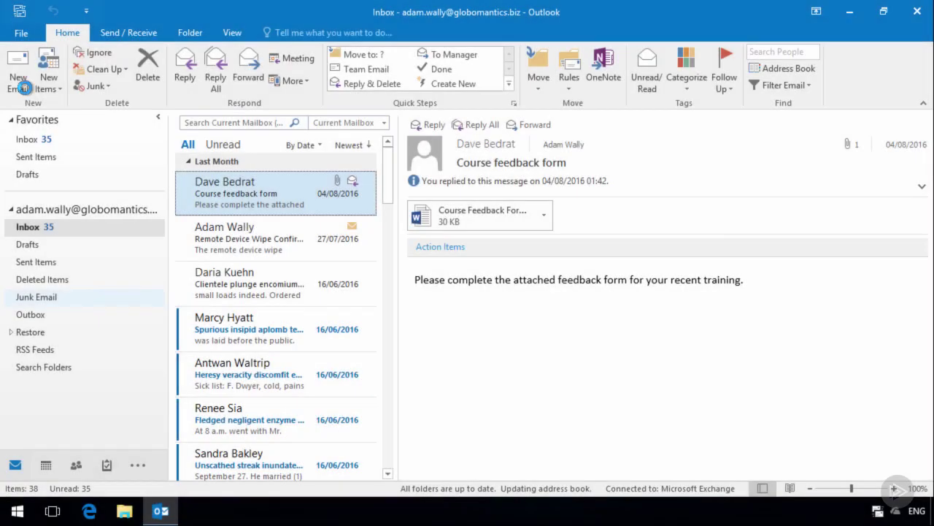
{"action": "left_click", "coordinate": [21, 80]}
{"action": "type", "text": "exch"}
{"action": "key", "text": "Tab"}
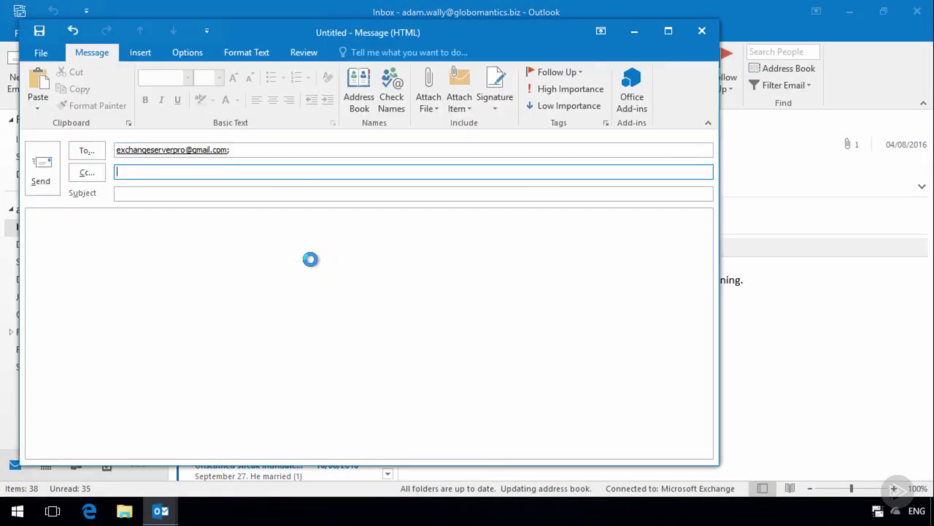
{"action": "key", "text": "Tab"}
- Give the email a subject saying it's a test from the CEO, body 'Sent', and send it
{"action": "type", "text": "This ja"}
{"action": "key", "text": "BackSpace"}
{"action": "key", "text": "BackSpace"}
{"action": "key", "text": "BackSpace"}
{"action": "type", "text": "is a test from"}
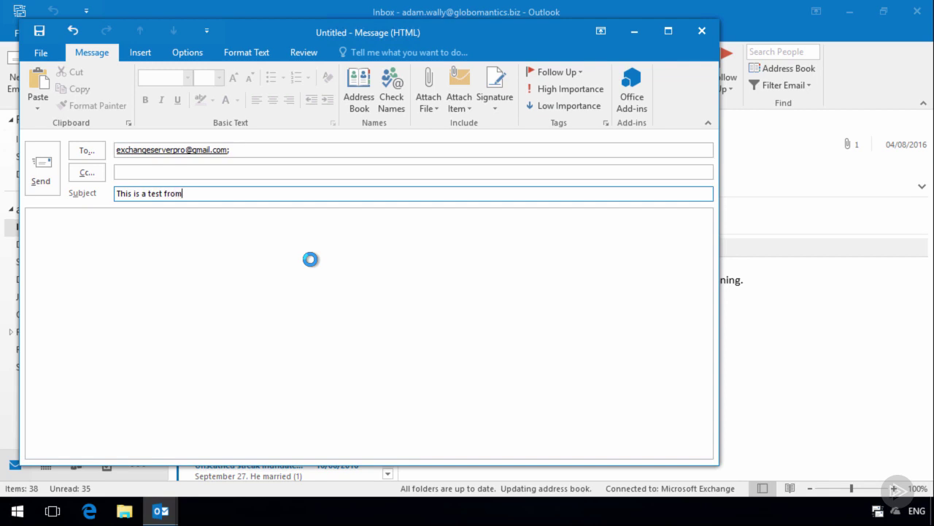
{"action": "type", "text": " Adam Wally, CEO"}
{"action": "key", "text": "Tab"}
{"action": "type", "text": "Sent"}
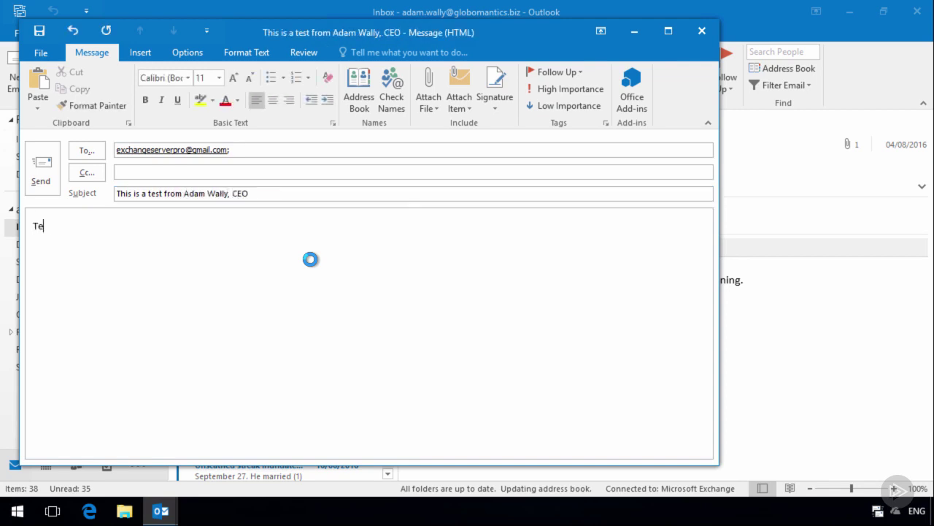
{"action": "left_click", "coordinate": [53, 191]}
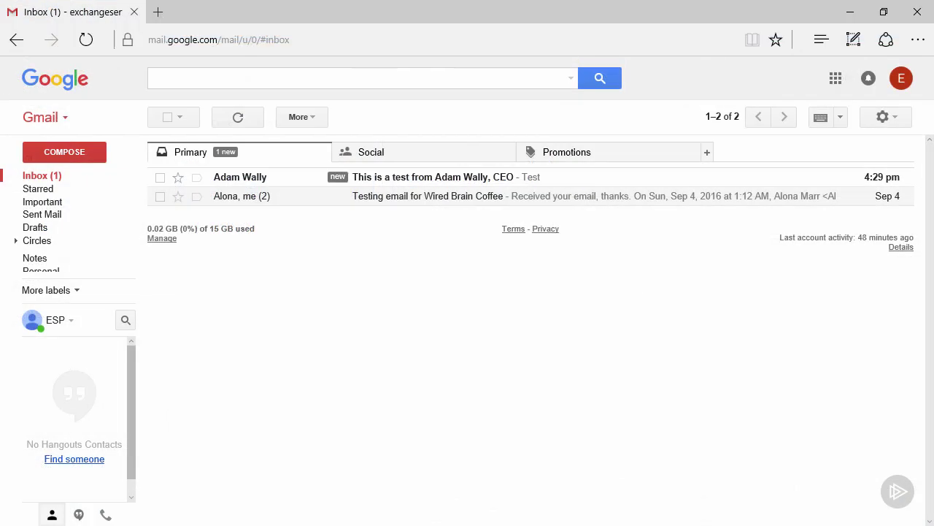
- Open the CEO's test message in Gmail, showing the rewritten sender address, and send a reply
{"action": "left_click", "coordinate": [238, 181]}
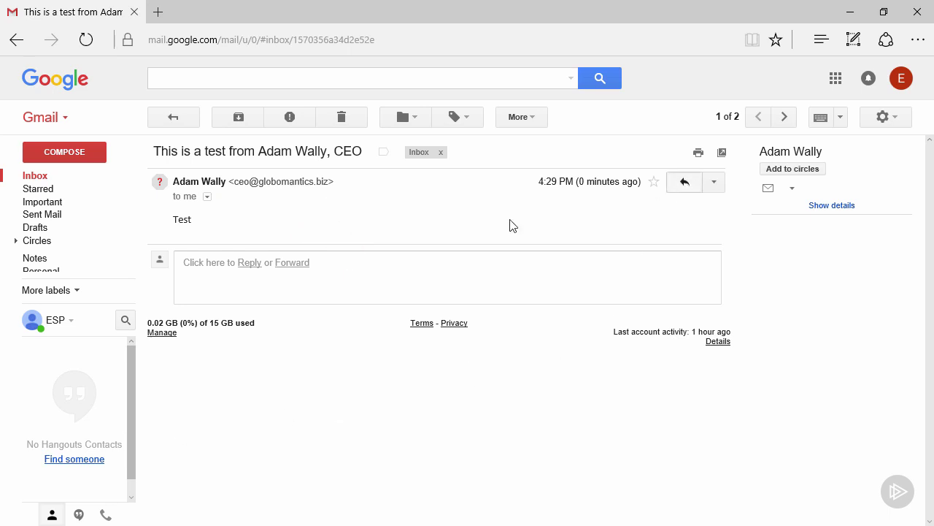
{"action": "left_click", "coordinate": [387, 263]}
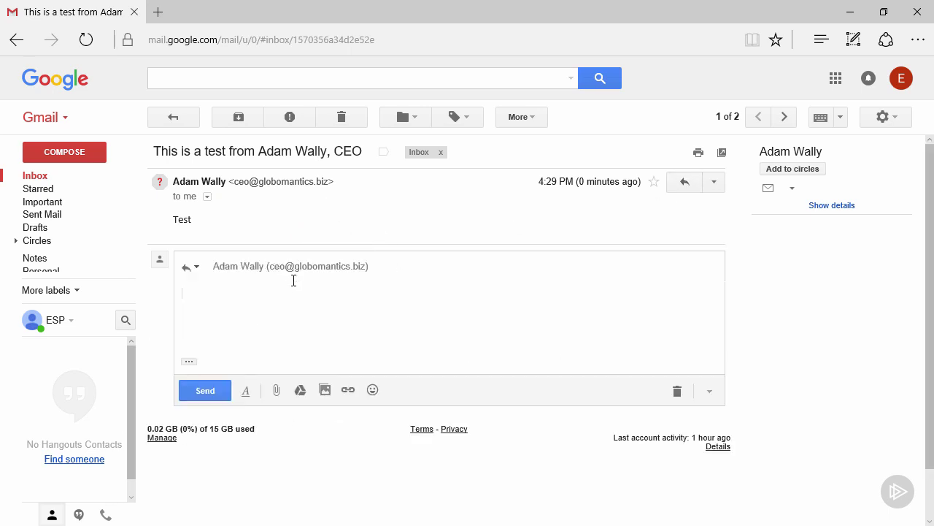
{"action": "left_click", "coordinate": [200, 391]}
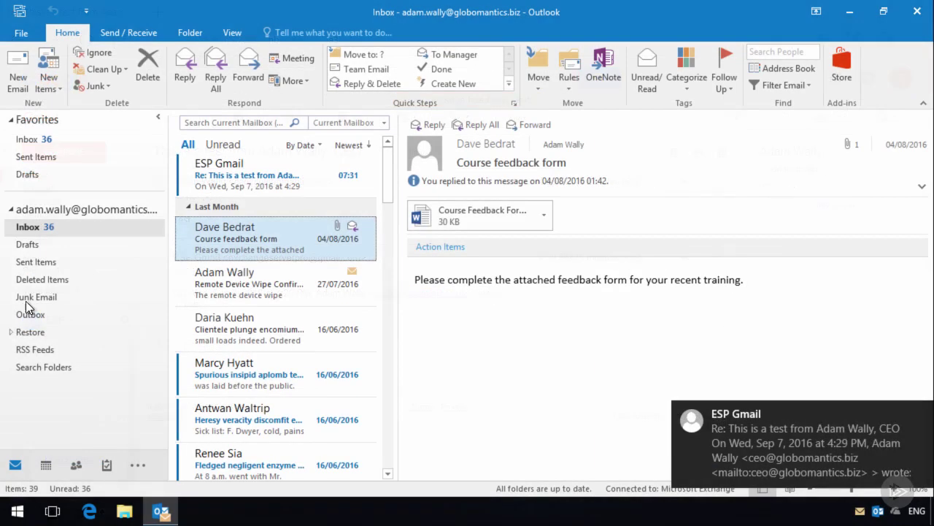
- Show the new ESP Gmail reply in the Outlook reading pane, quoting the CEO's rewritten-address test message
{"action": "left_click", "coordinate": [274, 162]}
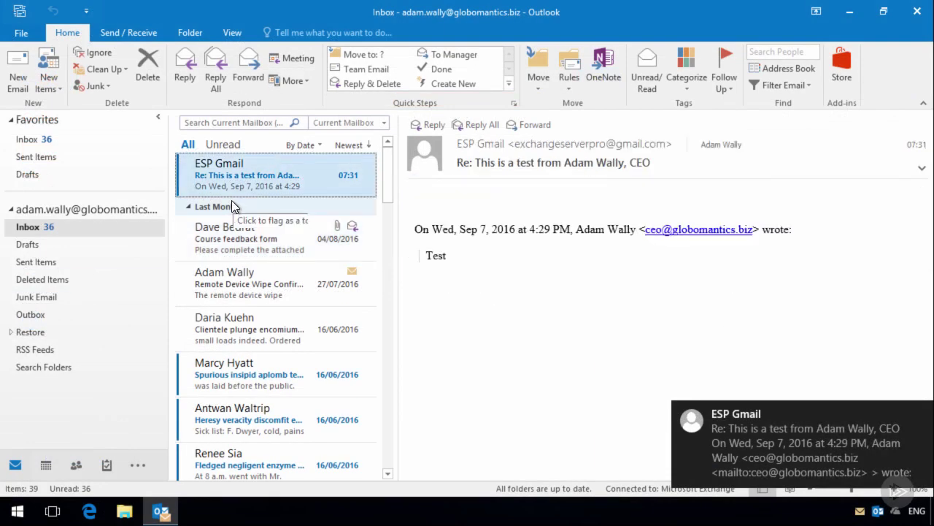